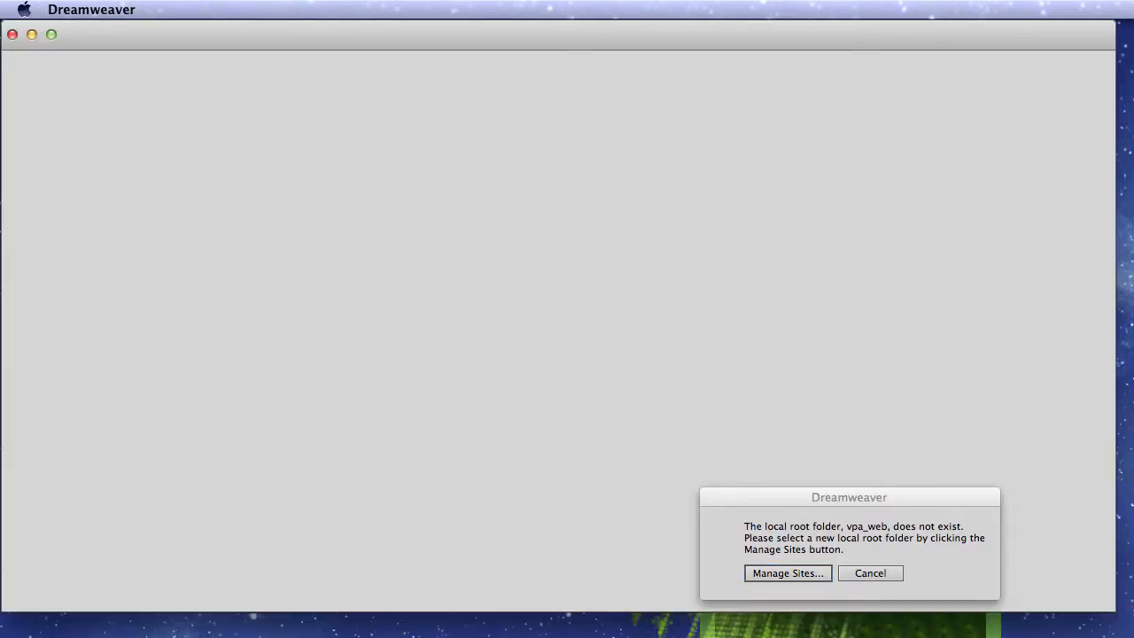
Dismiss the missing local root folder alert and start a new site named with the owner's surname followed by "web site".
left_click_drag(900, 496, 894, 317)
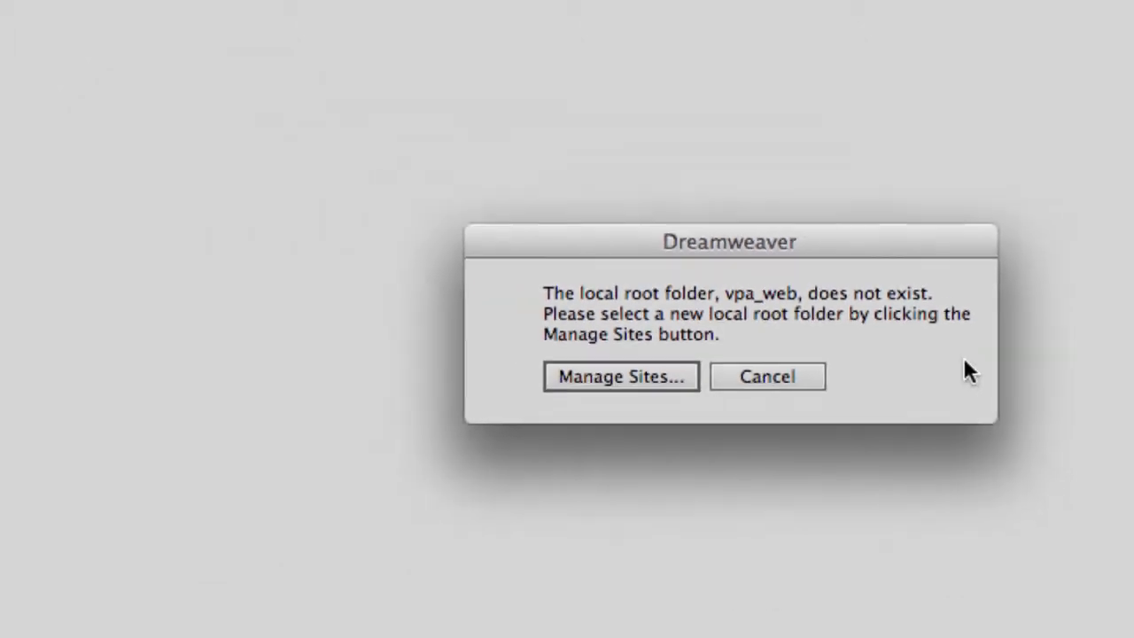
left_click(778, 383)
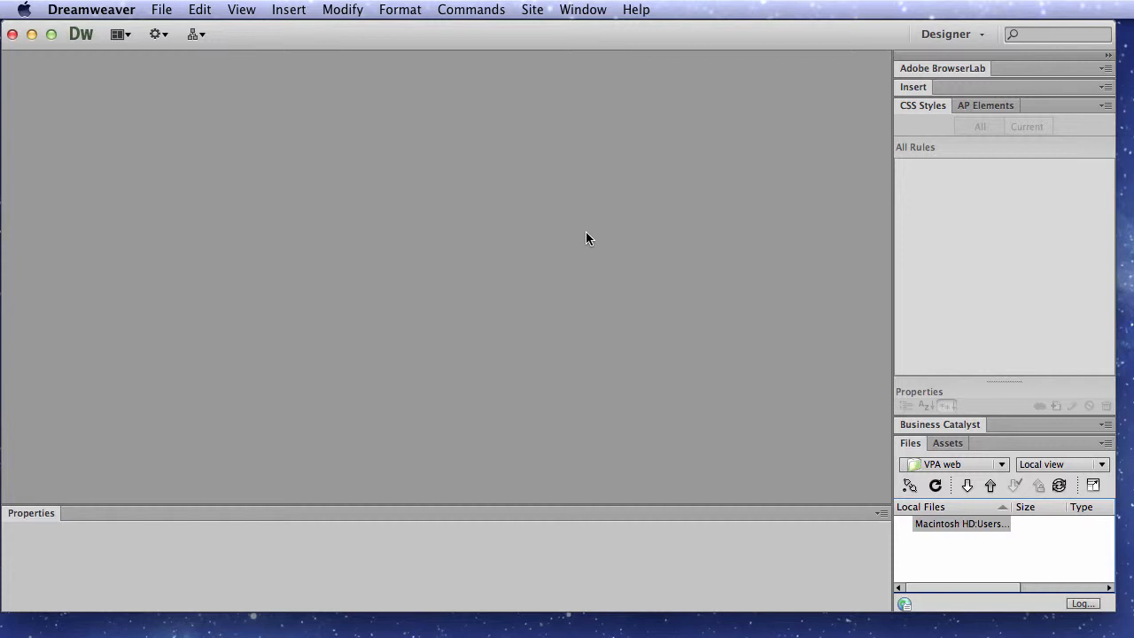
left_click(535, 10)
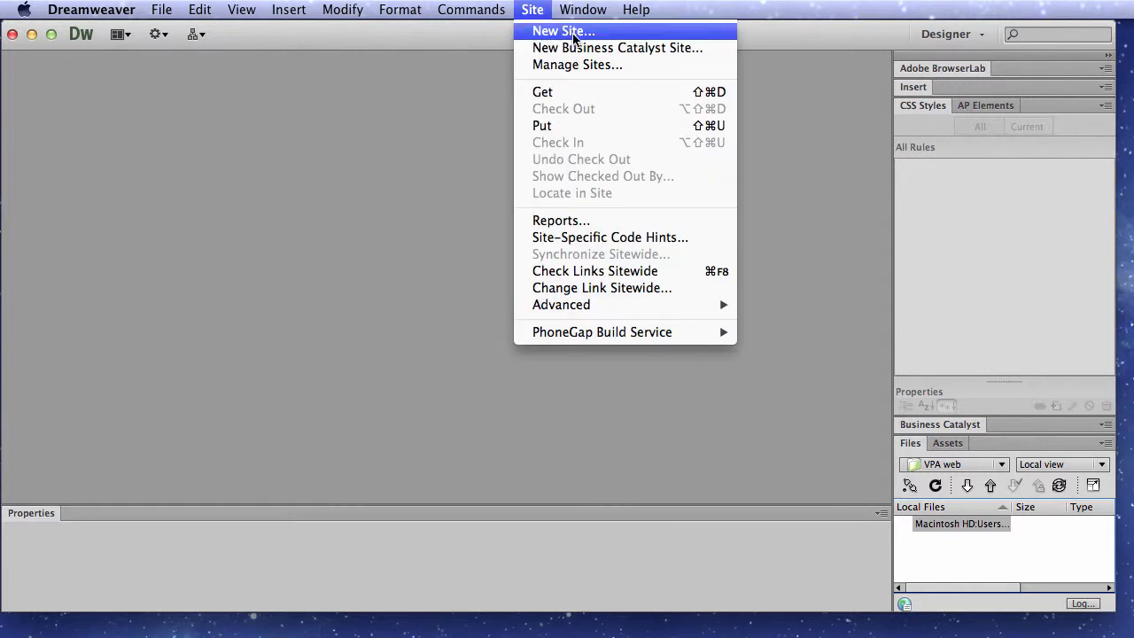
left_click(617, 32)
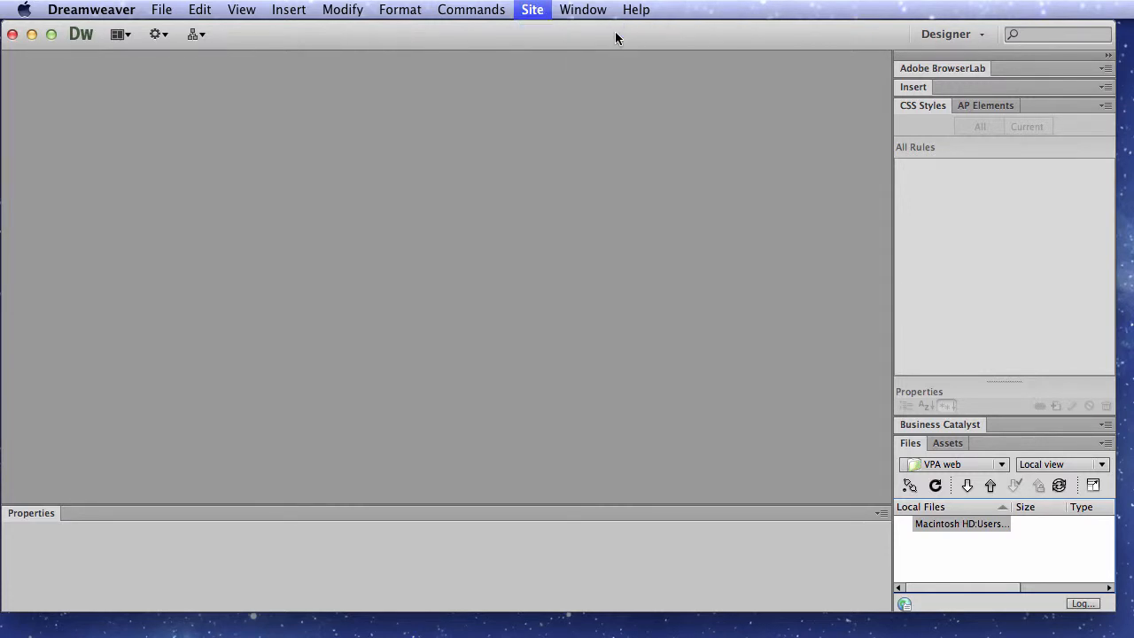
left_click_drag(922, 562, 518, 124)
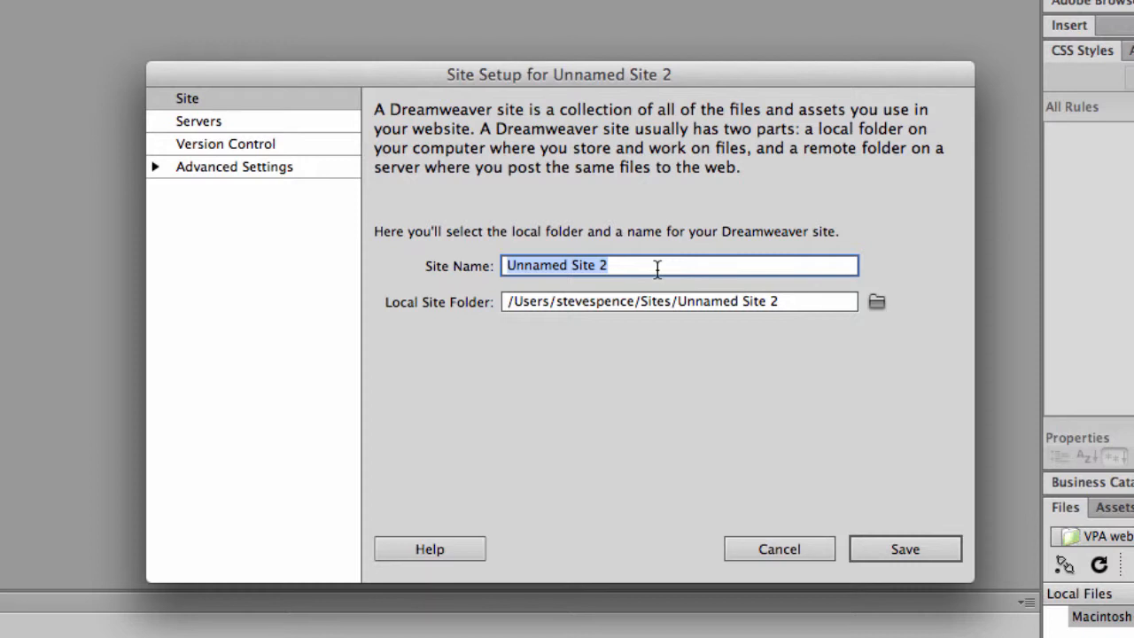
type("Spence")
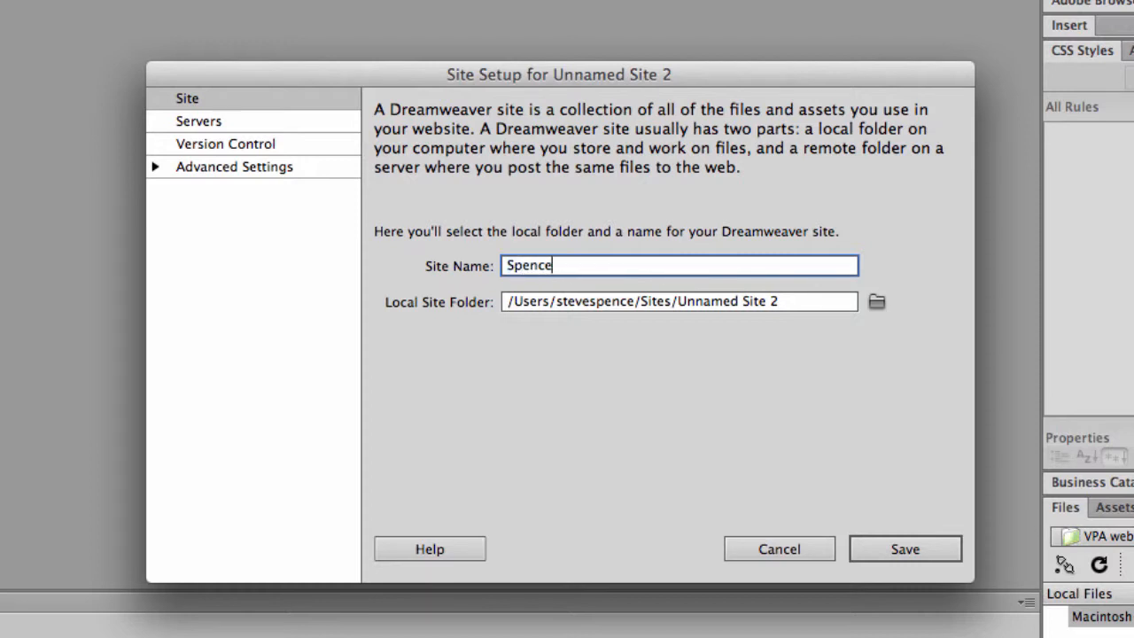
type(" web site")
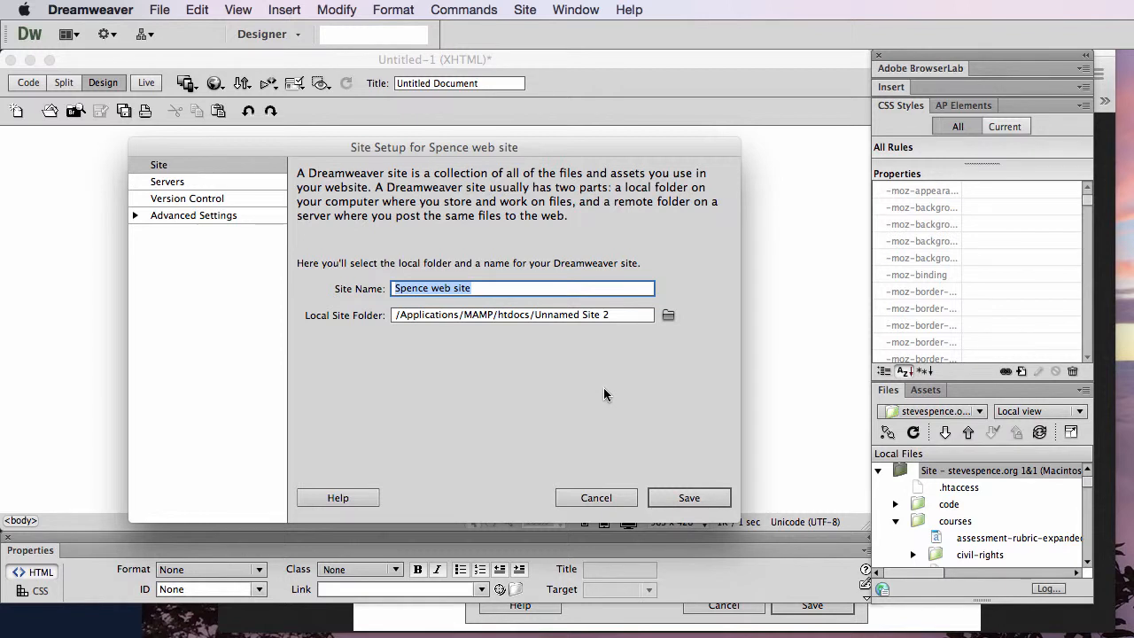
Set the local site folder to the 3710 root folder inside the 3710 class folder on FLASH DRIVE.
left_click(668, 316)
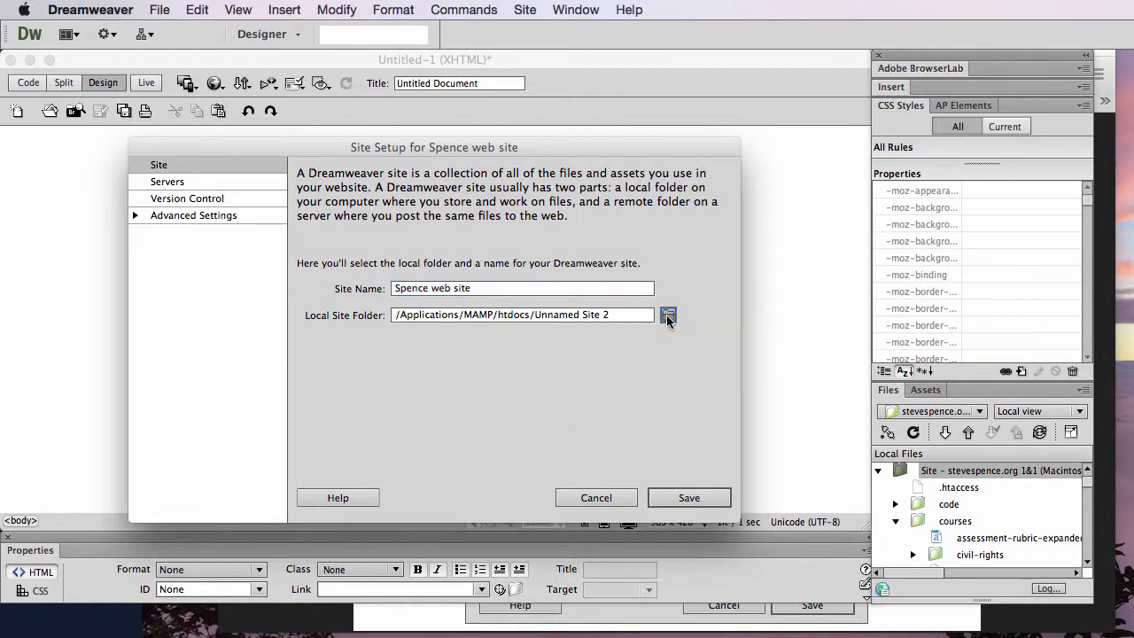
left_click_drag(588, 206, 598, 196)
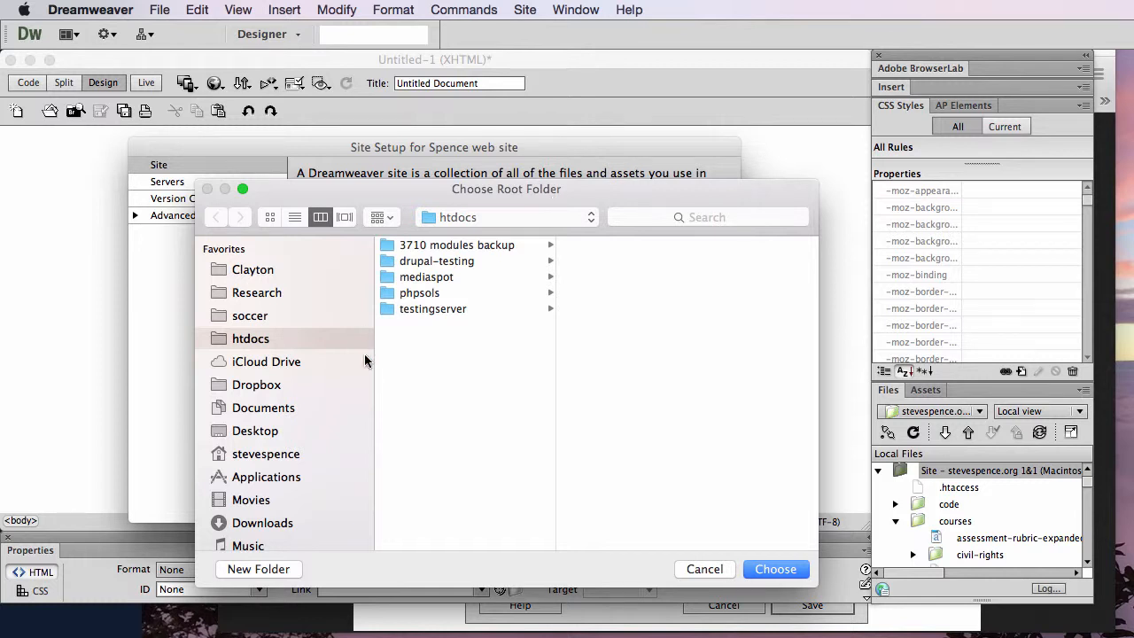
left_click(295, 219)
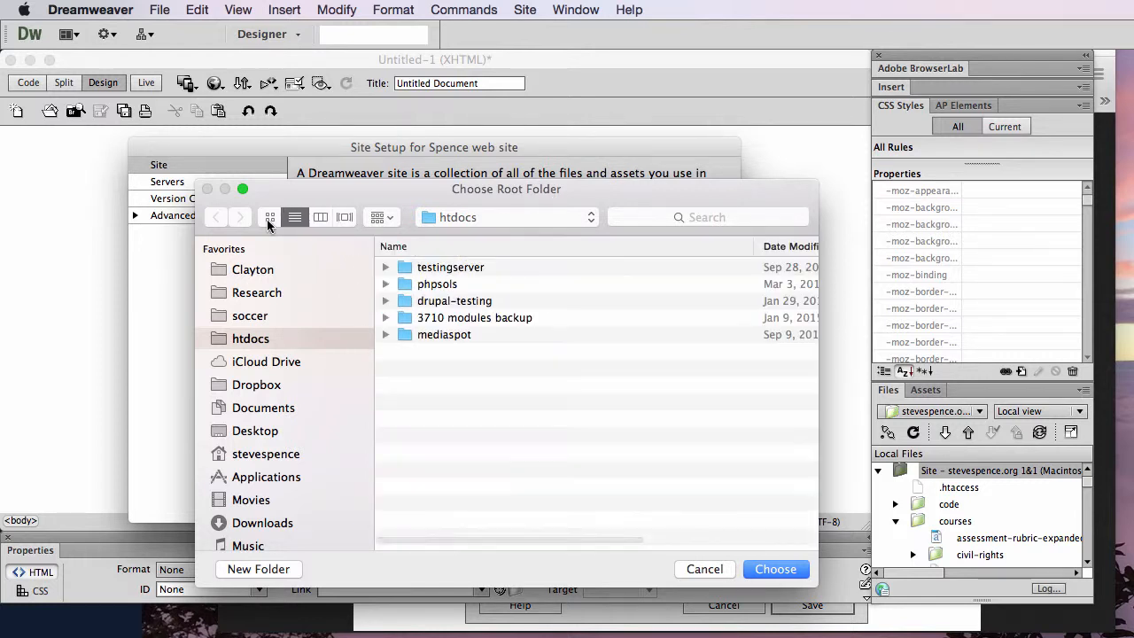
left_click(269, 218)
left_click(294, 218)
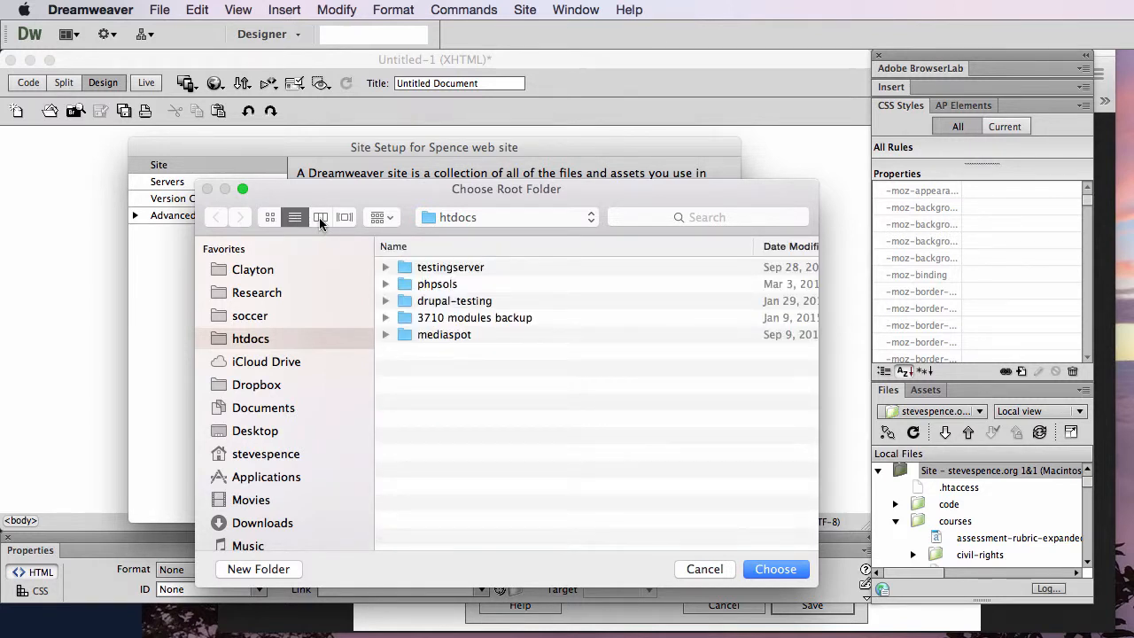
left_click(320, 218)
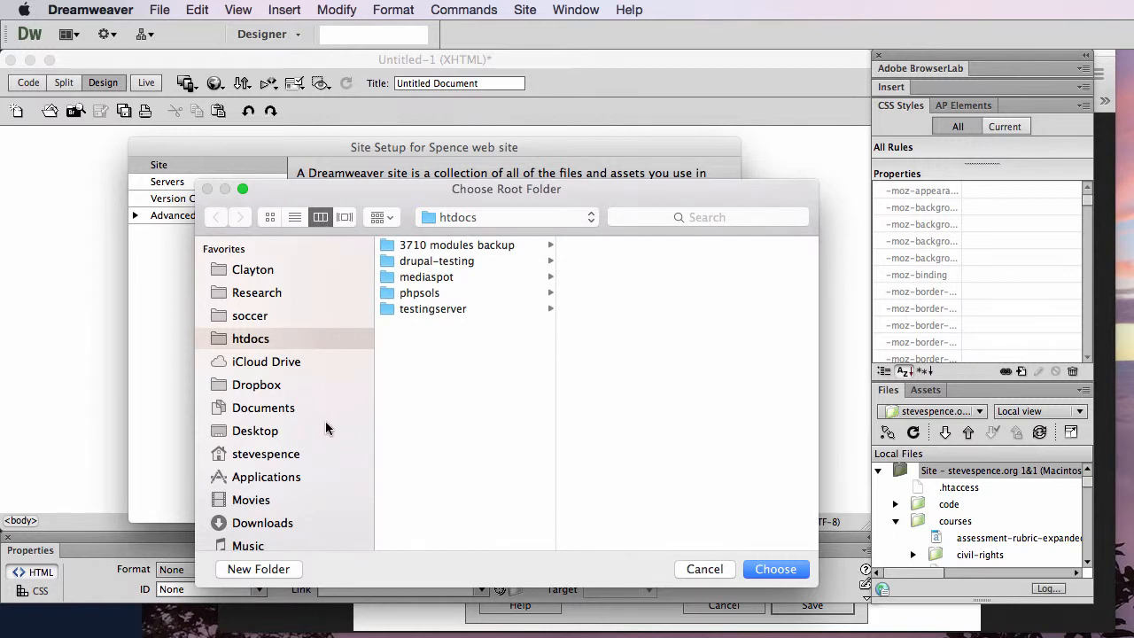
scroll(320, 435, "down", 10)
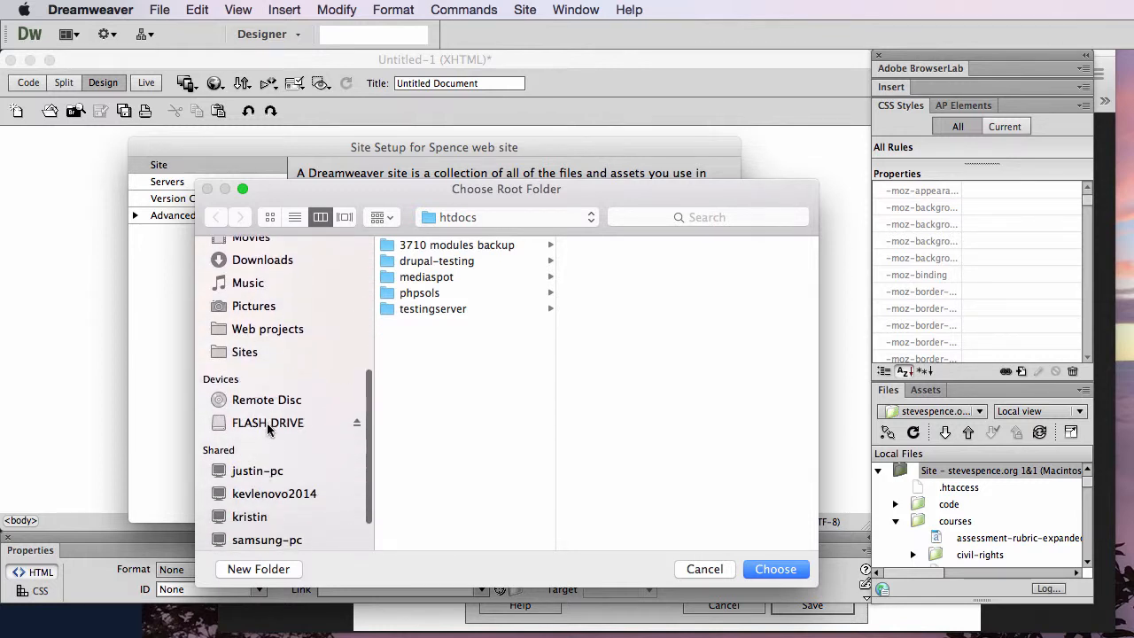
left_click(269, 425)
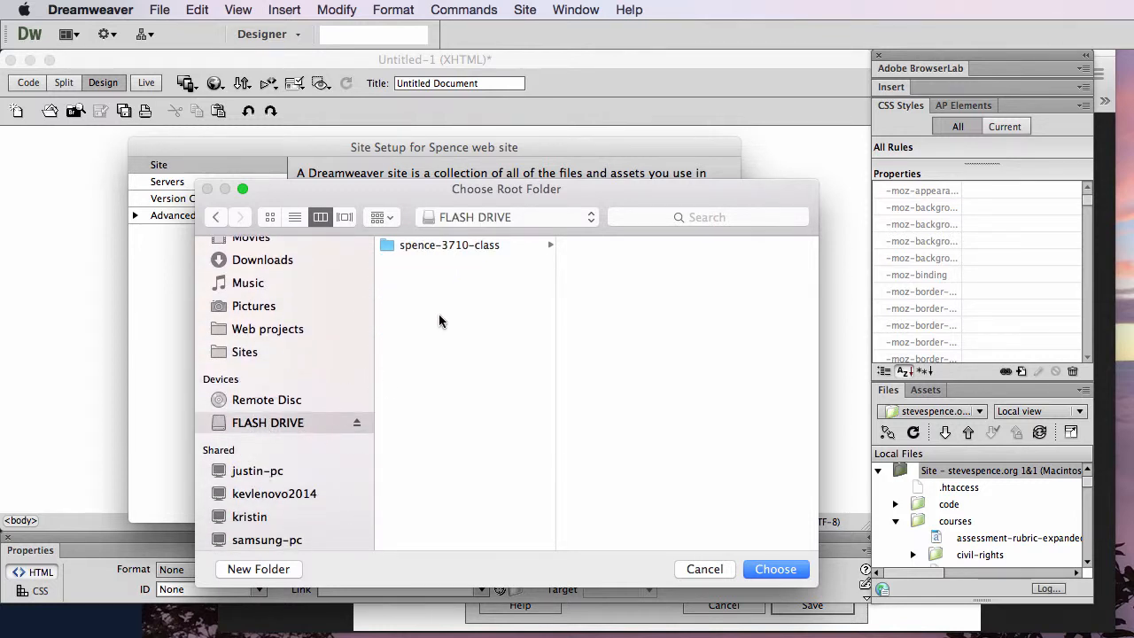
left_click(465, 247)
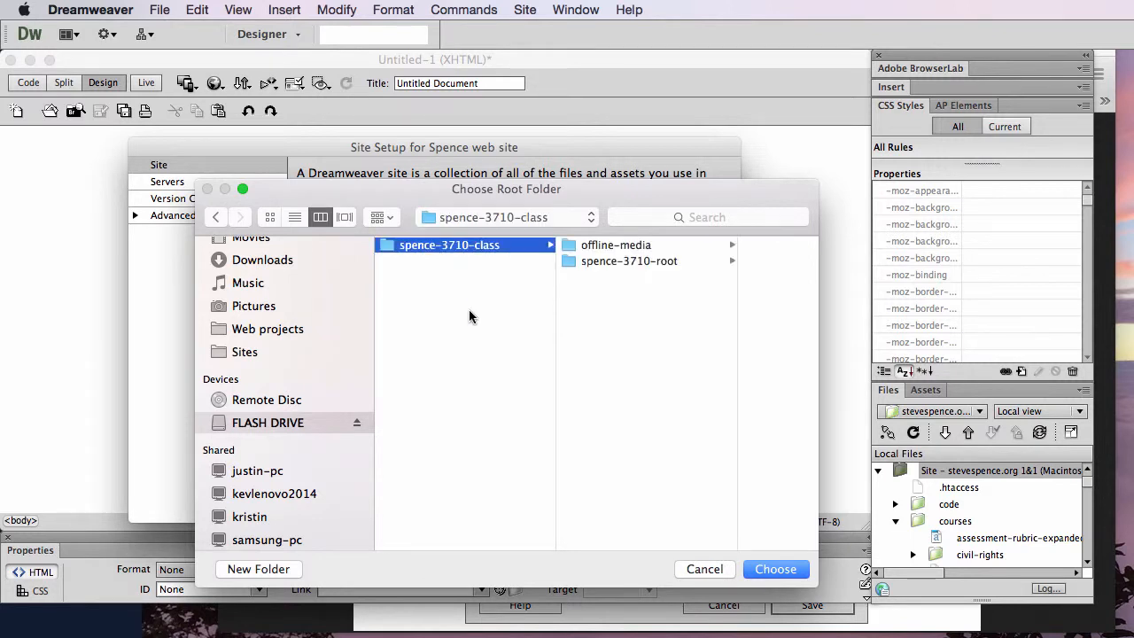
left_click(593, 262)
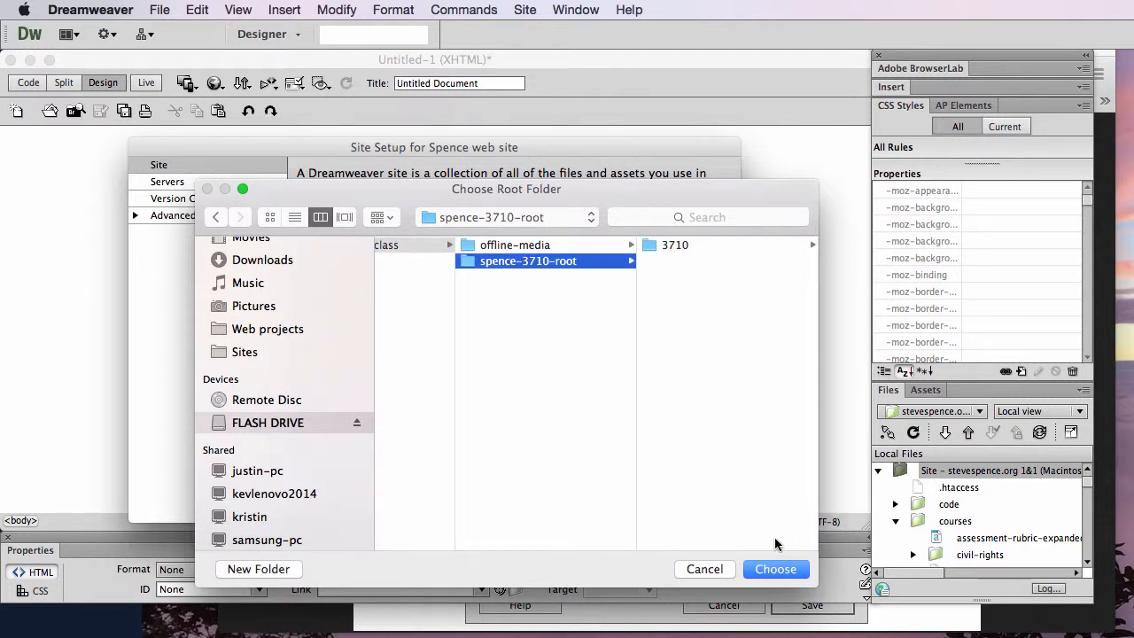
left_click(776, 568)
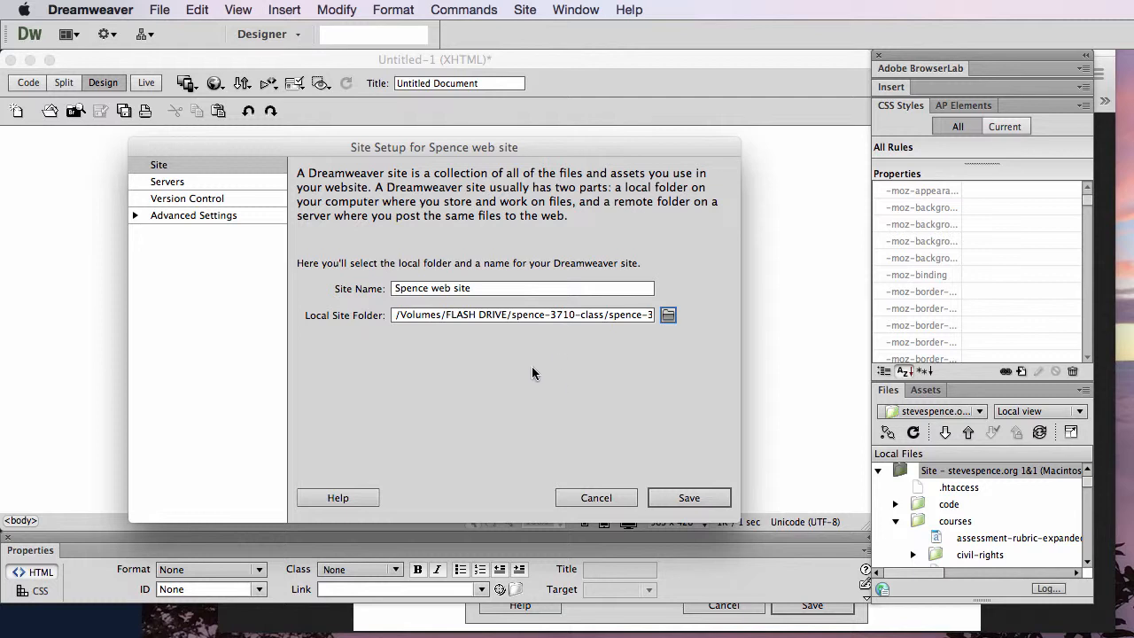
Add a new server definition to the site's server settings.
left_click(189, 183)
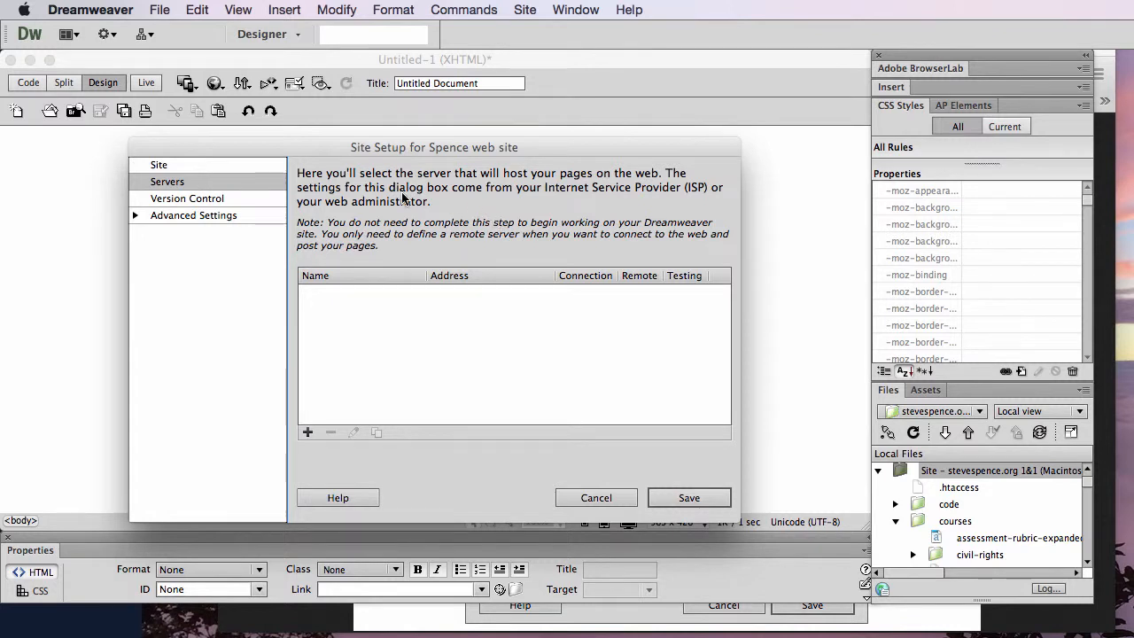
left_click(307, 431)
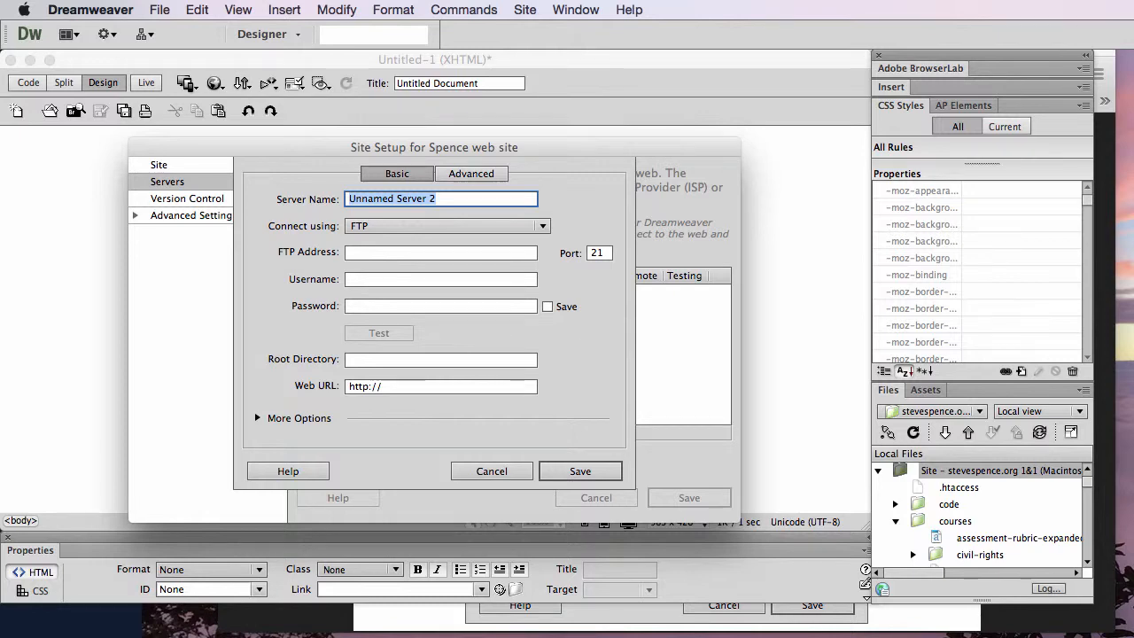
Switch to Firefox and open the Dreamweaver Remote Server Settings graphic from the Dreamweaver 2 assignment page.
left_click(1035, 620)
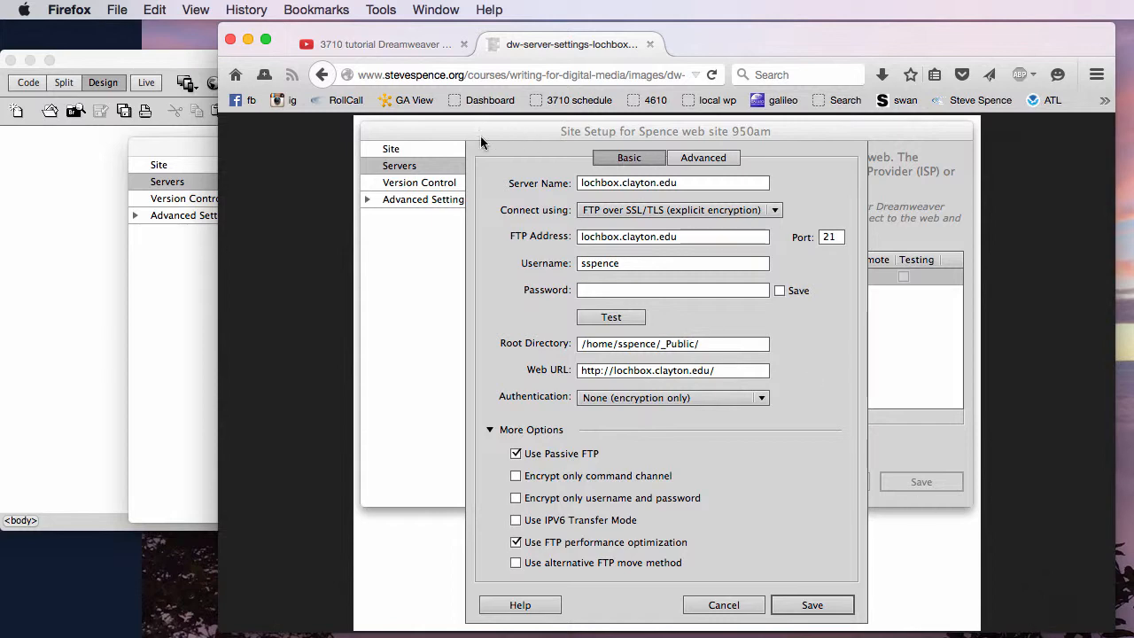
key("super+bracketleft")
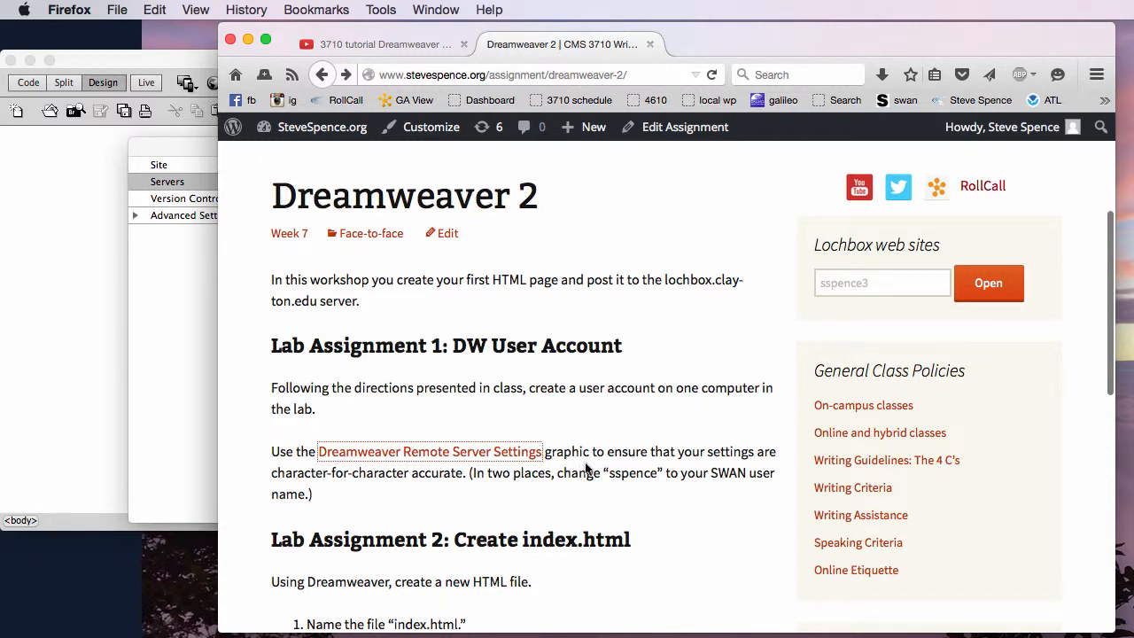
left_click(530, 454)
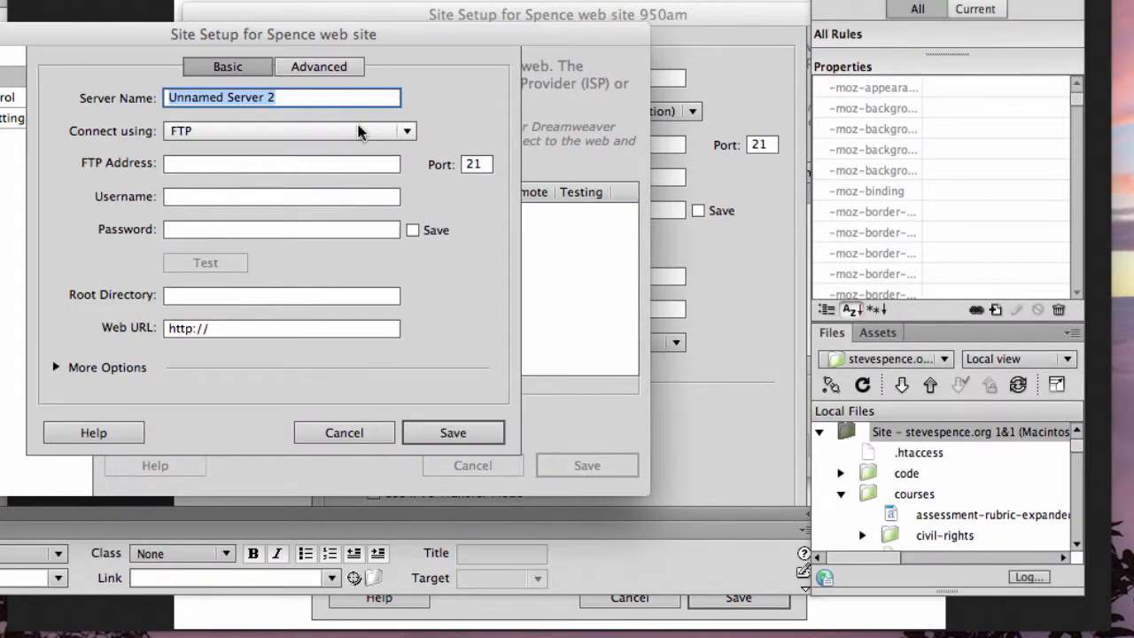
Back in Dreamweaver, name the server lochbox.clayton.edu and set its connection to FTP over SSL/TLS (explicit encryption).
key("BackSpace")
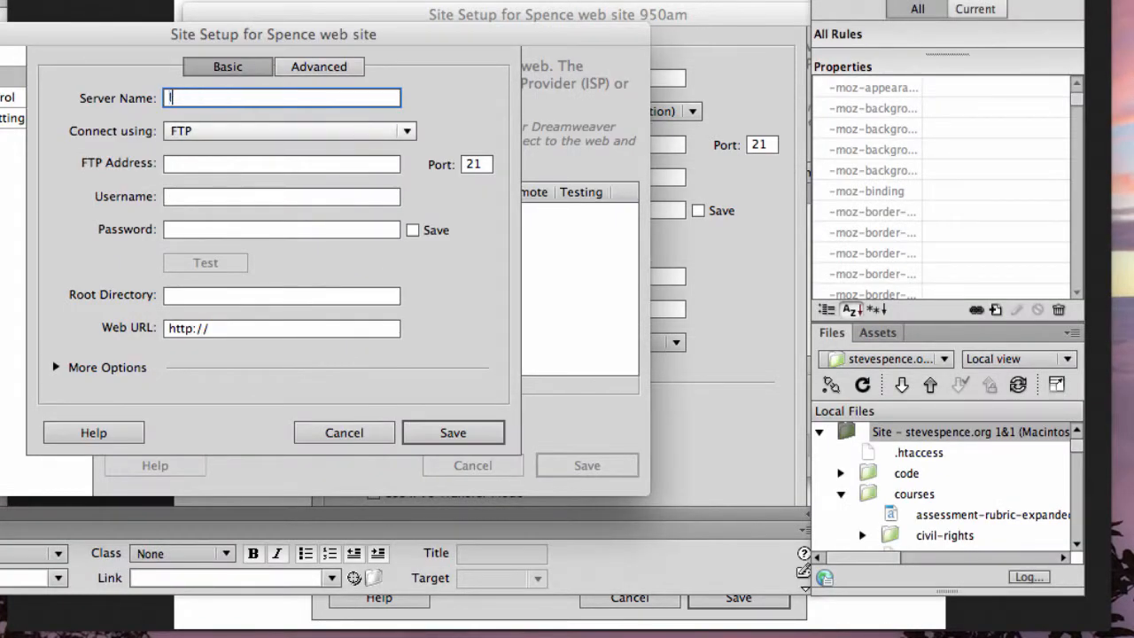
type("lochbox.clayton.edu")
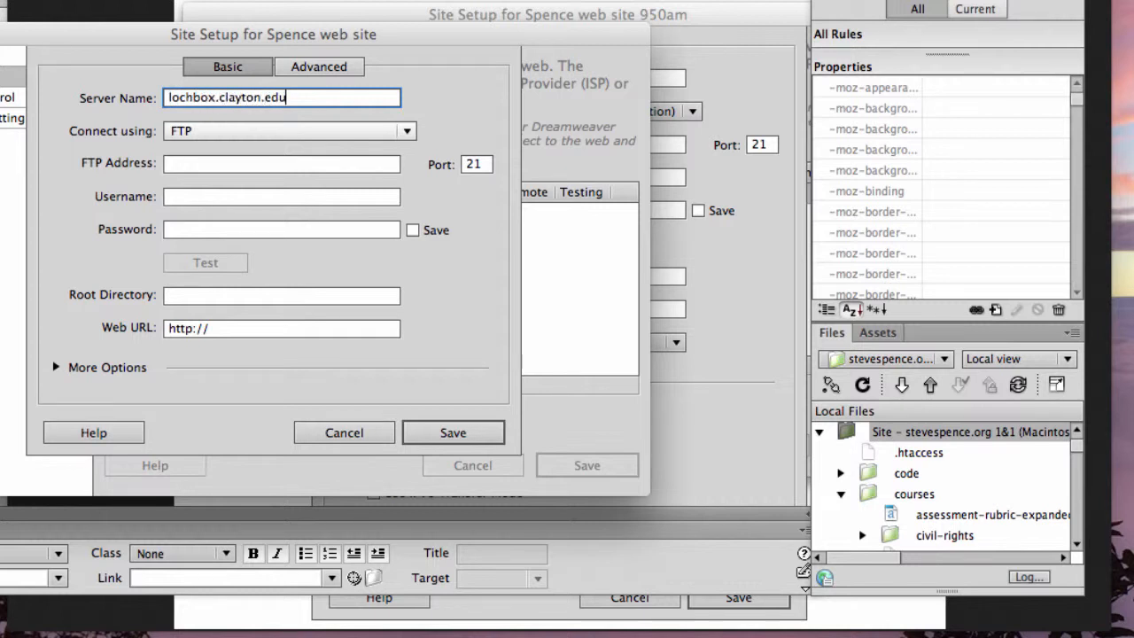
left_click(241, 131)
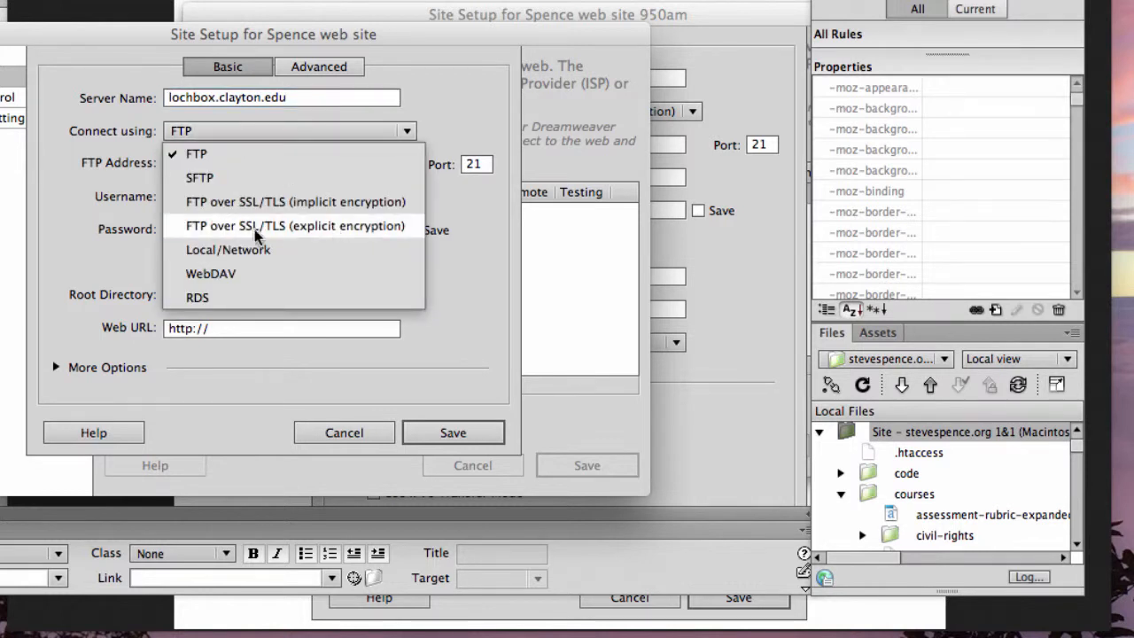
left_click(324, 228)
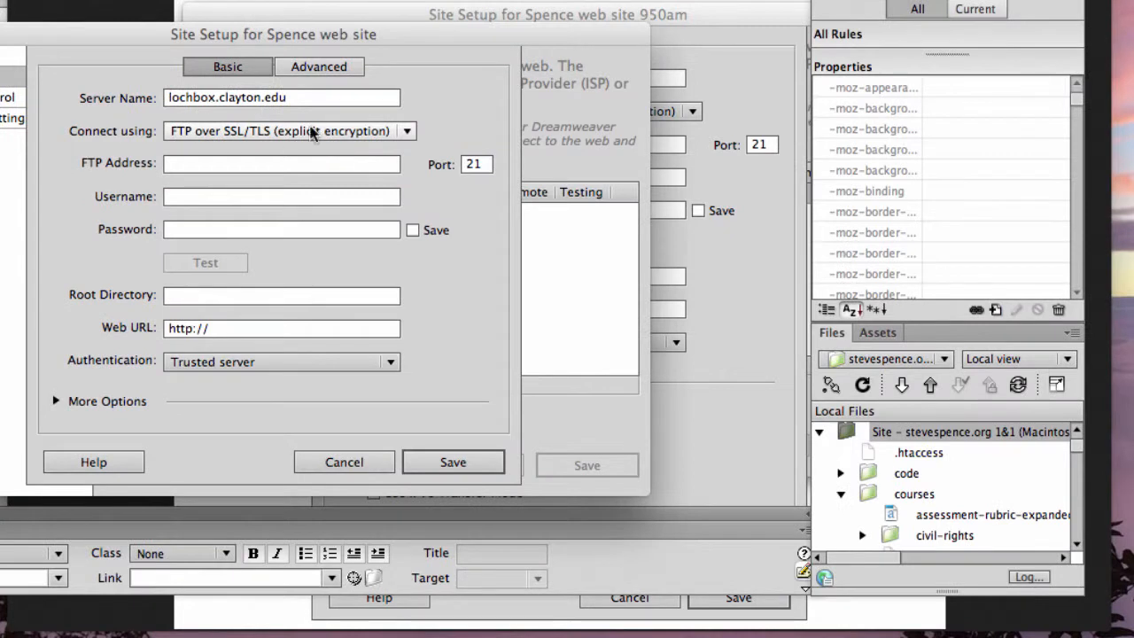
Set the FTP address to lochbox.clayton.edu and enter the account username.
left_click(253, 165)
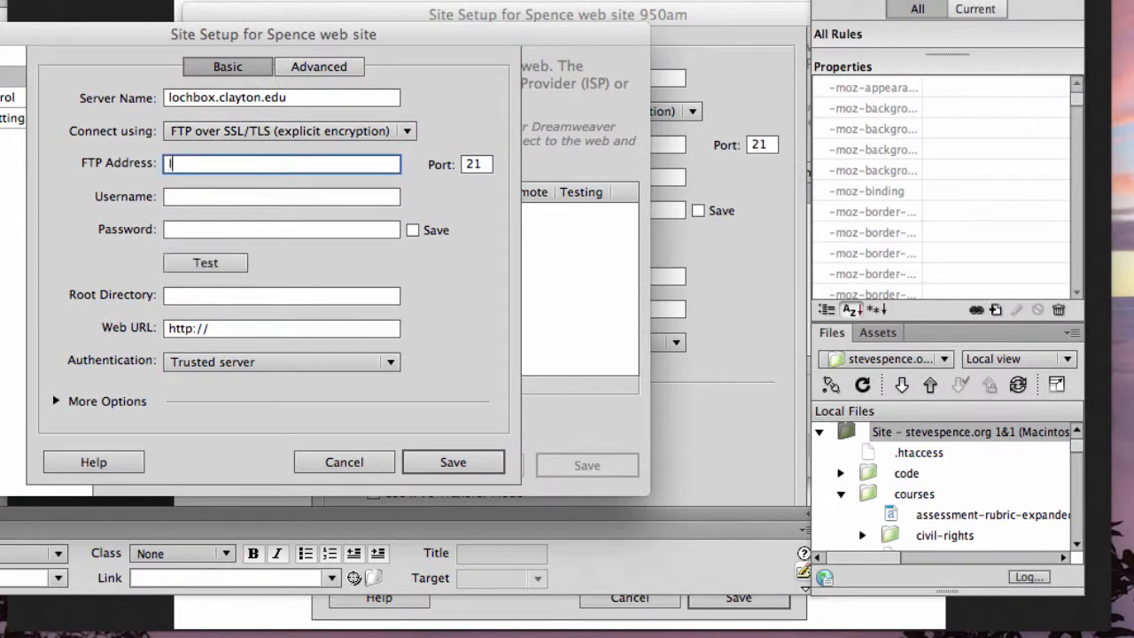
type("lochbox.clayton.edu")
key("Tab")
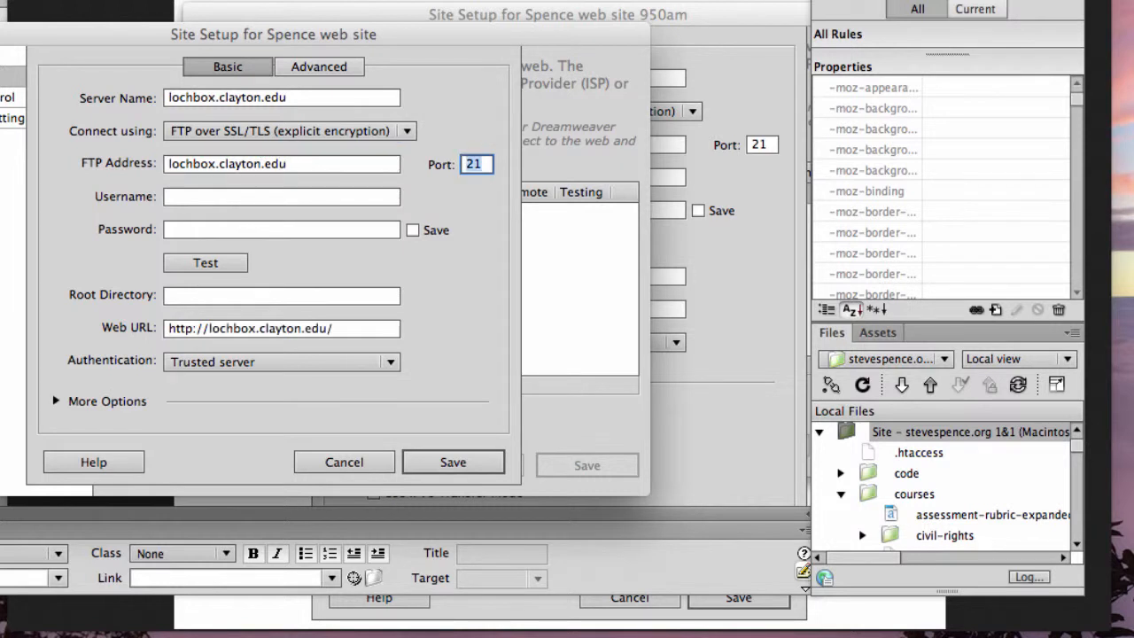
left_click(284, 193)
type("sspence")
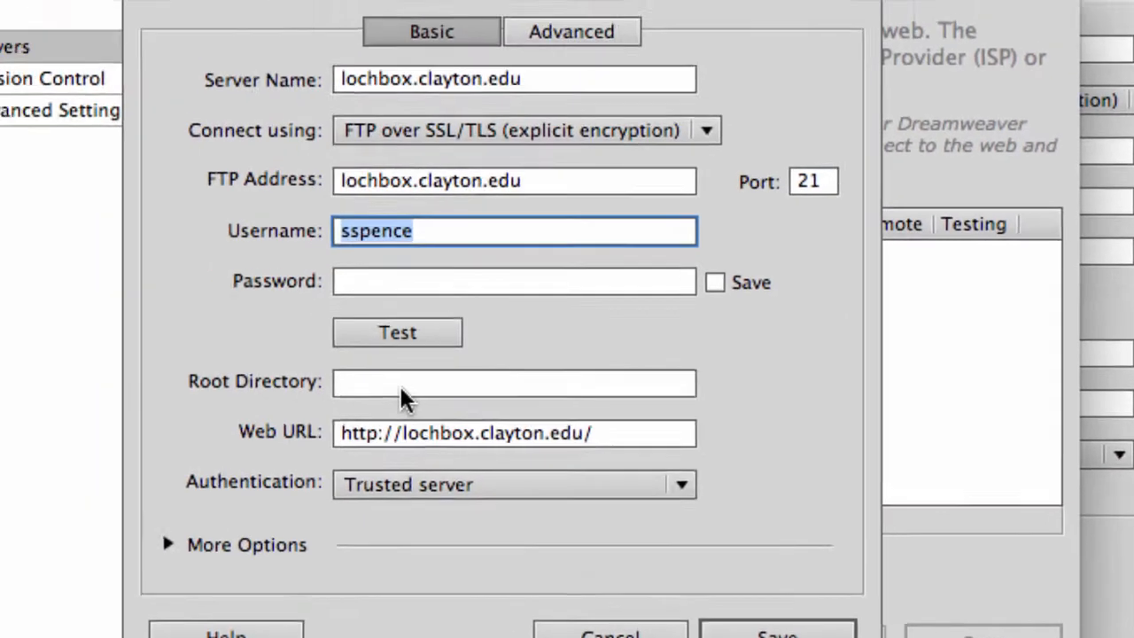
Set the server's root directory to the _Public/ folder inside the account's directory under /home/.
left_click(442, 396)
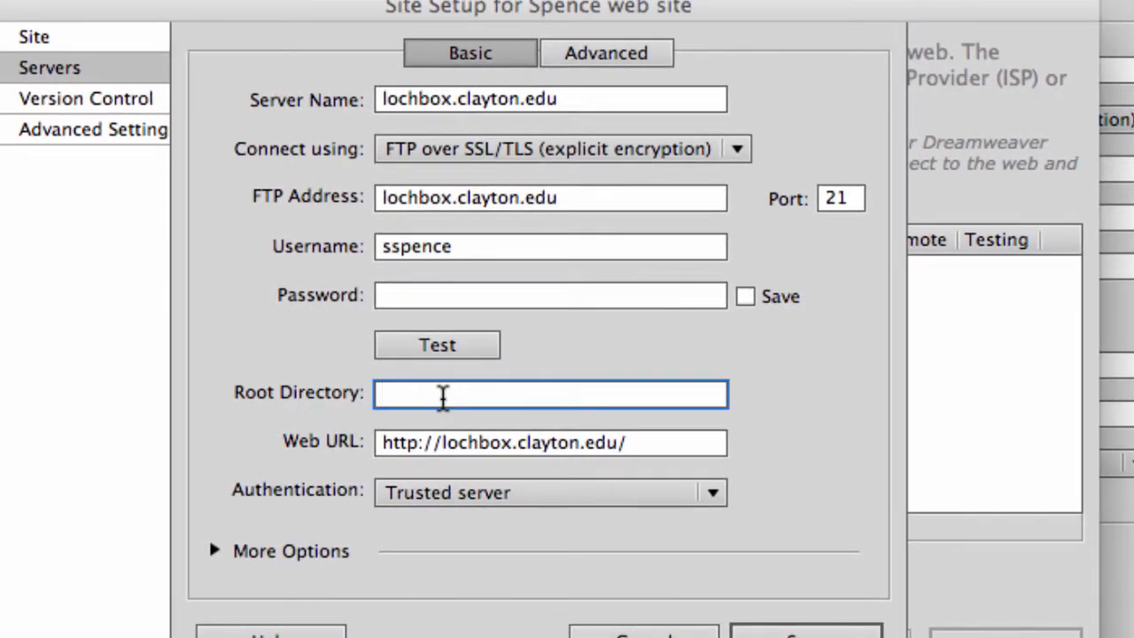
type("/")
left_click(443, 390)
type("home/sspence/")
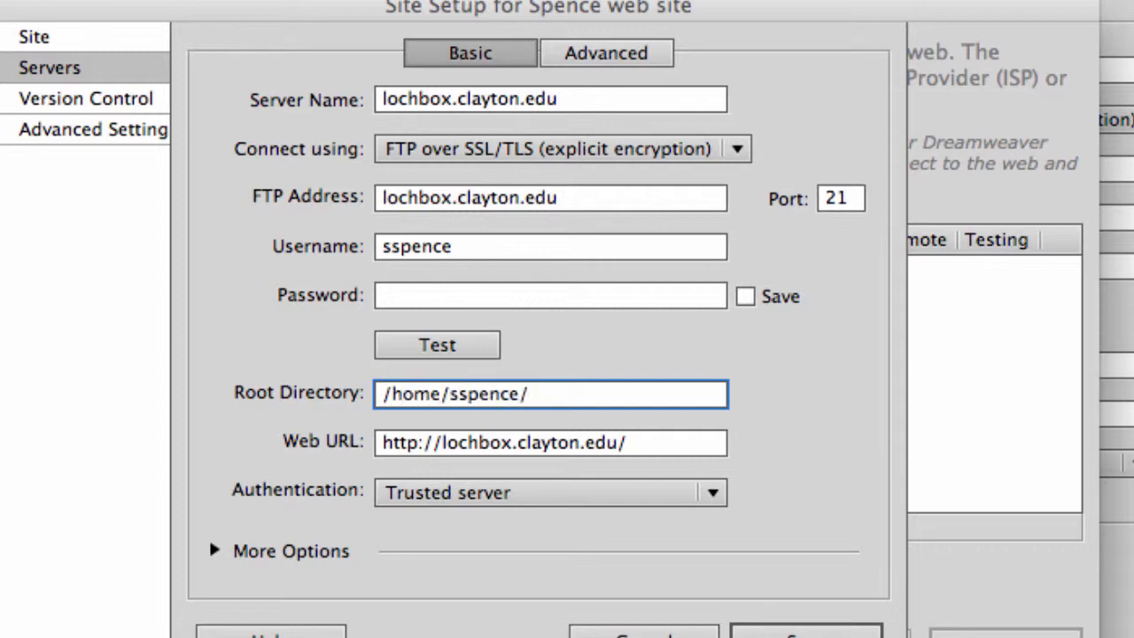
type("_Public")
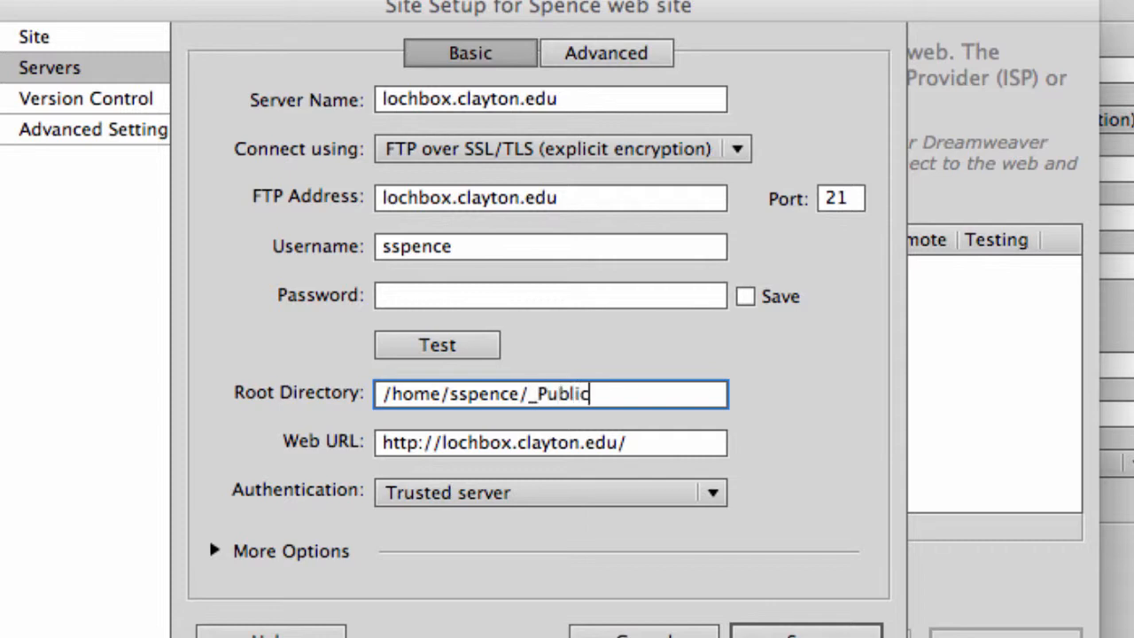
type("/")
left_click(692, 442)
left_click(650, 390)
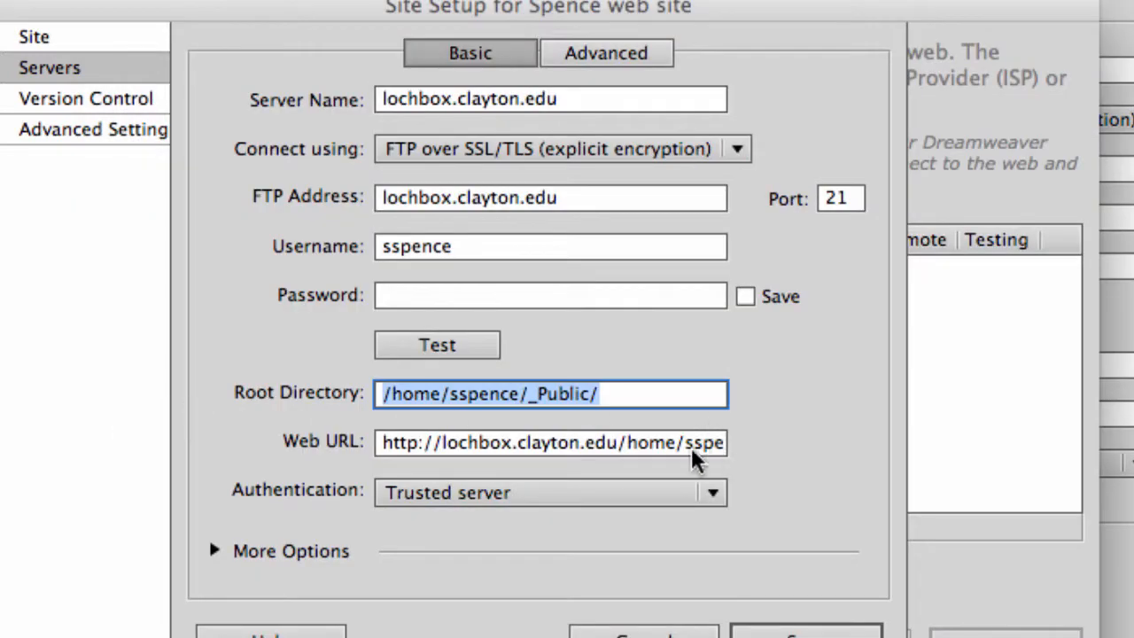
double_click(623, 443)
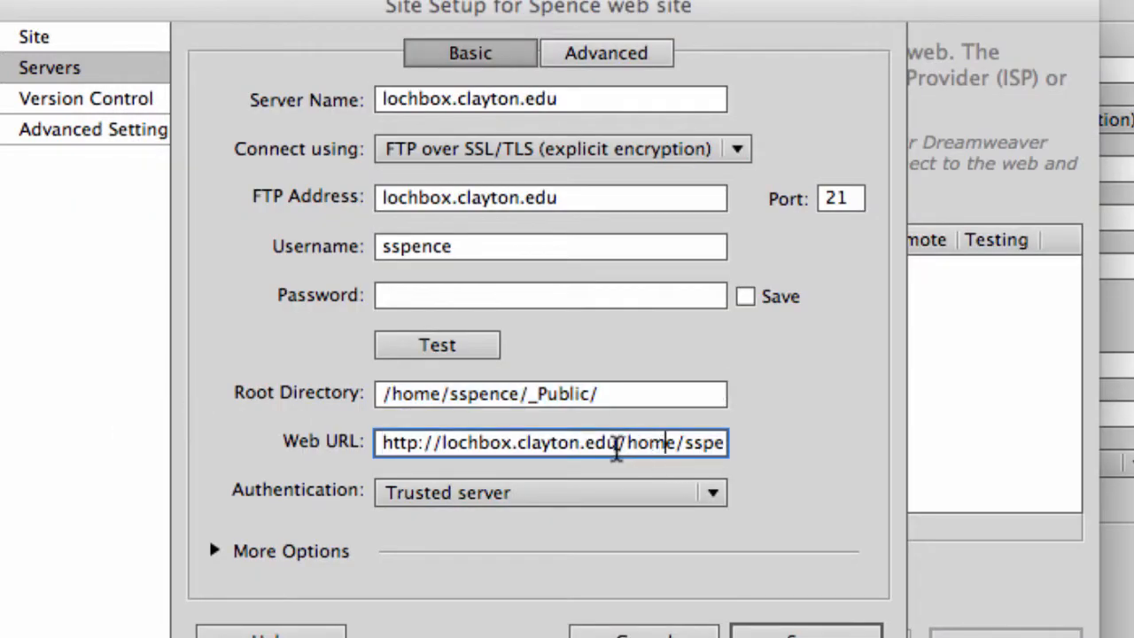
left_click_drag(743, 445, 942, 461)
key("BackSpace")
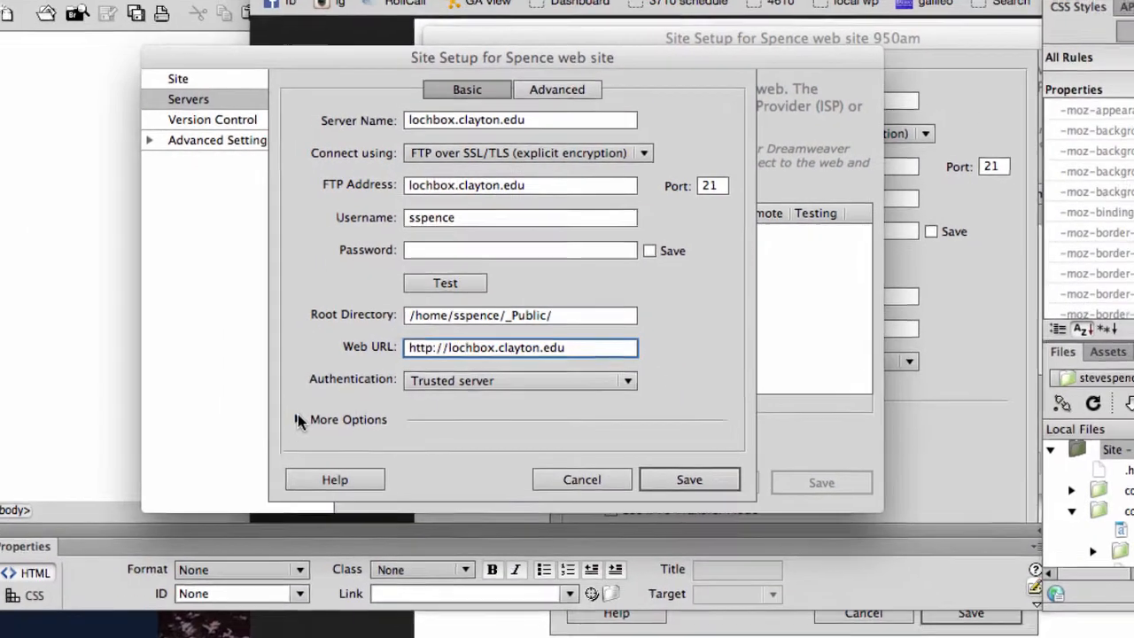
type("/")
left_click(300, 418)
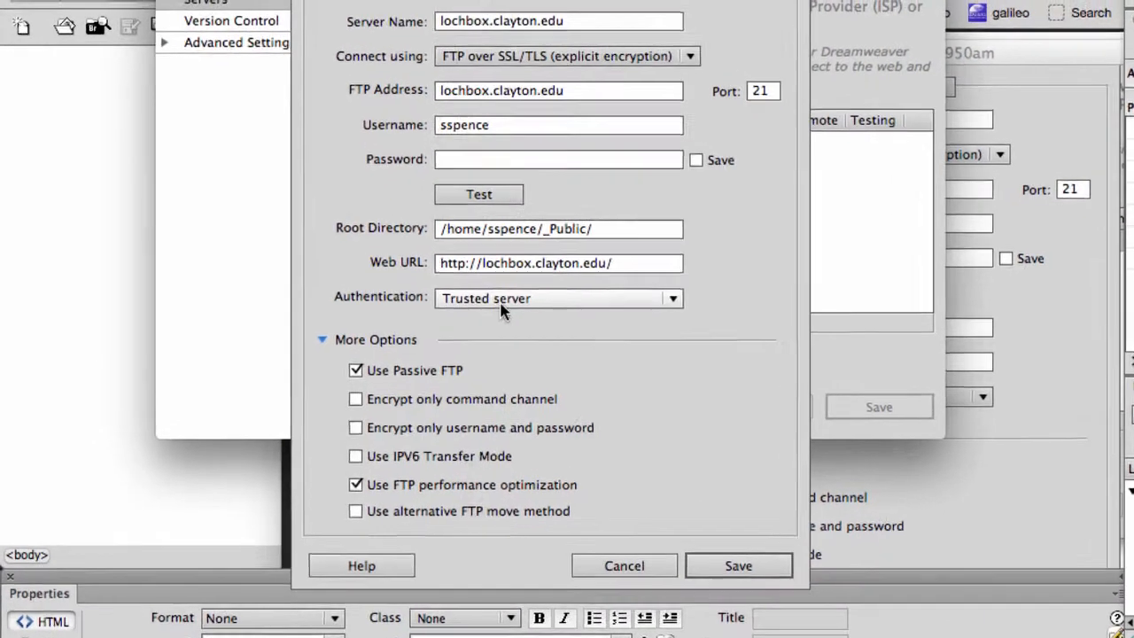
left_click(743, 357)
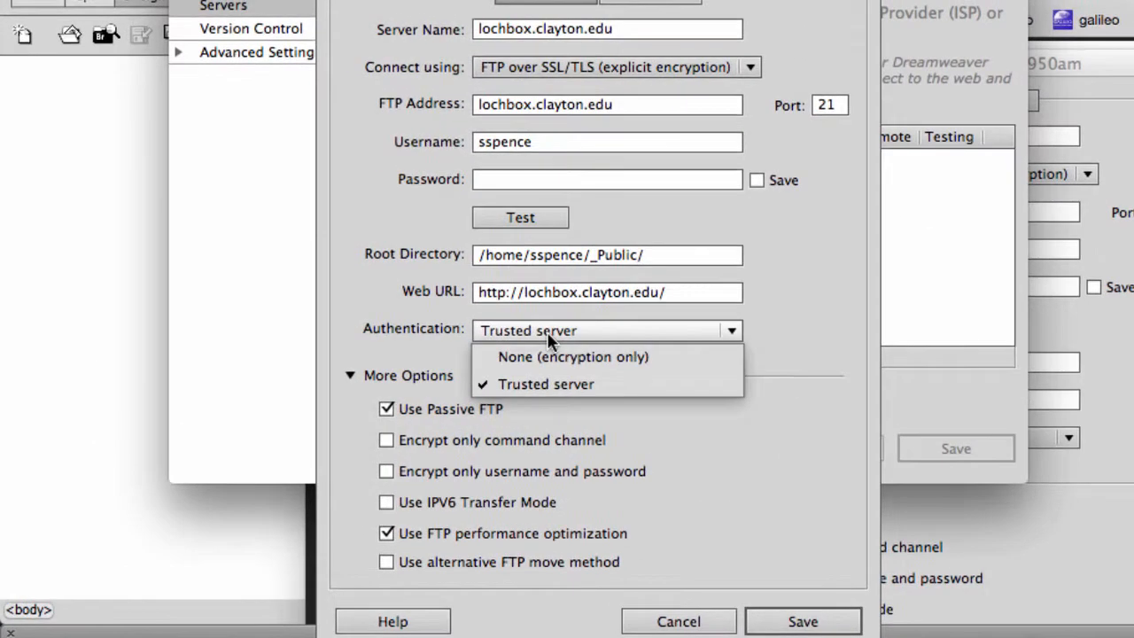
left_click(611, 357)
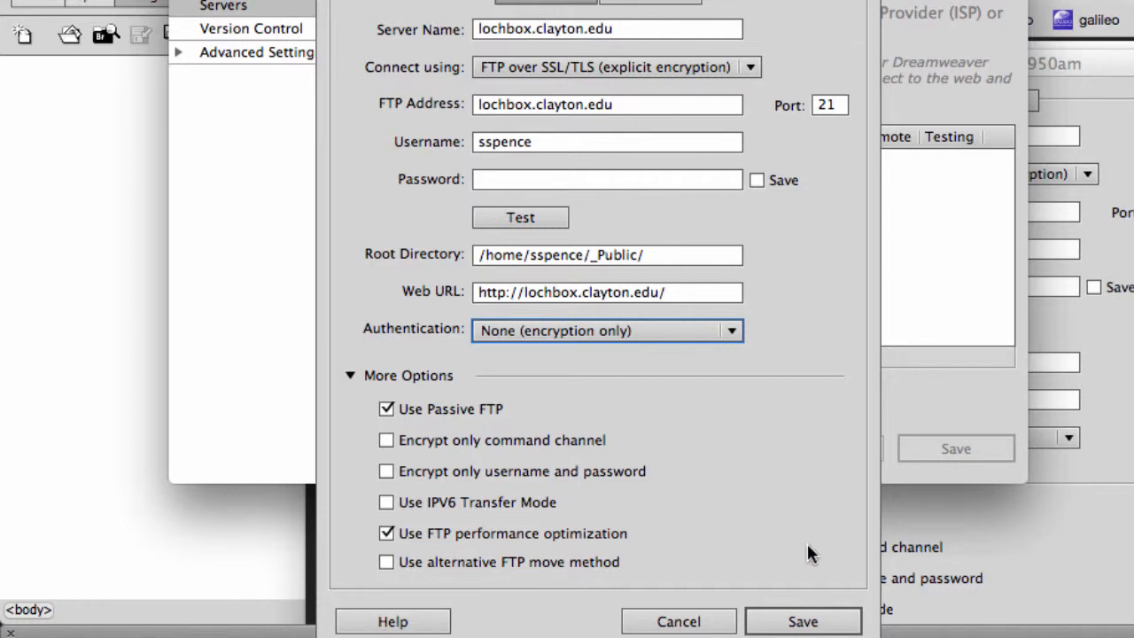
left_click(800, 620)
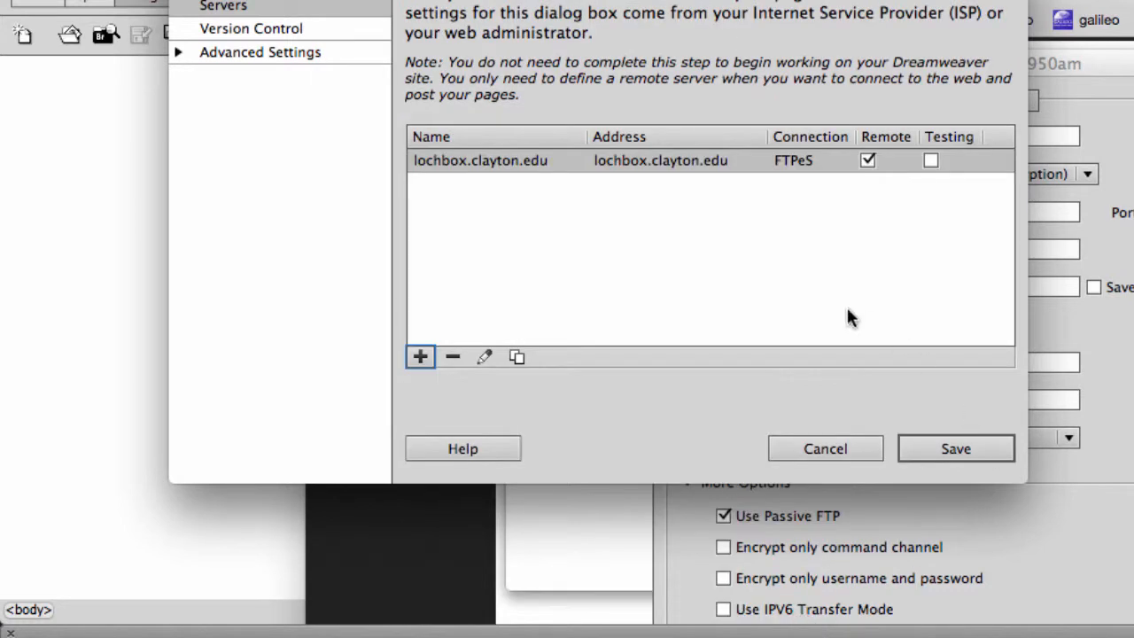
left_click(955, 449)
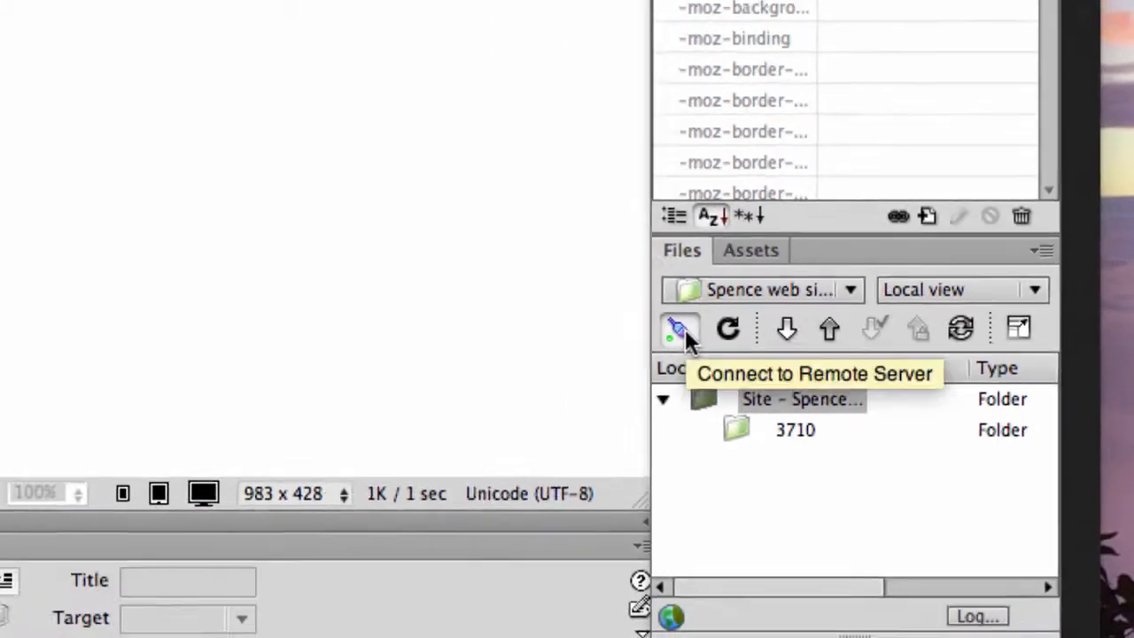
Connect to the site's remote server, entering the account password without saving it.
left_click(555, 267)
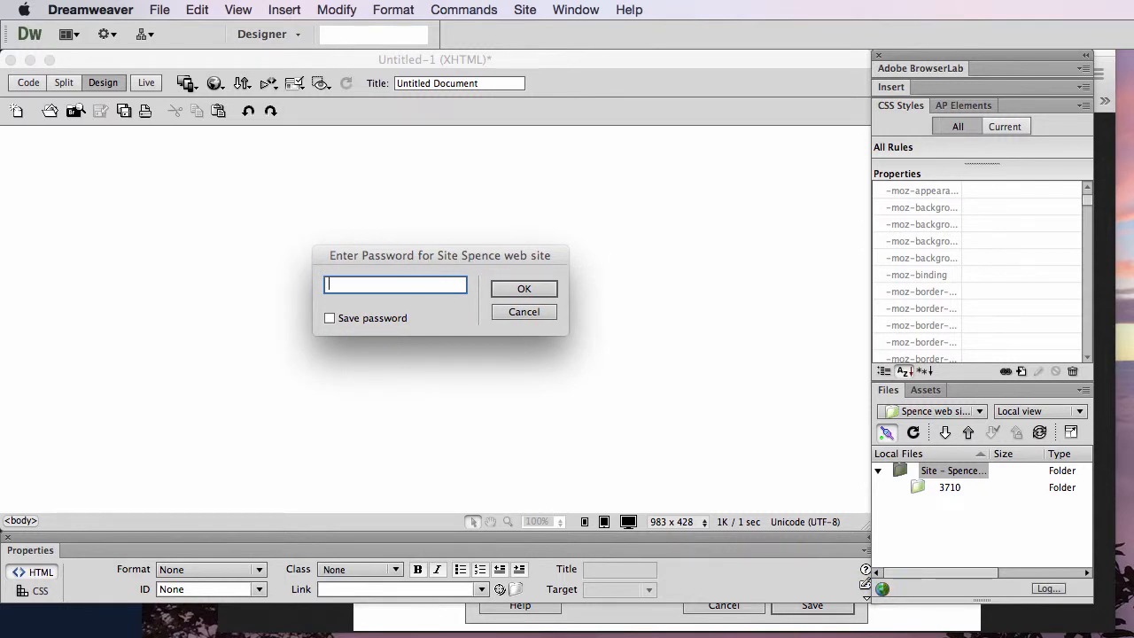
type("••••••••")
left_click(521, 287)
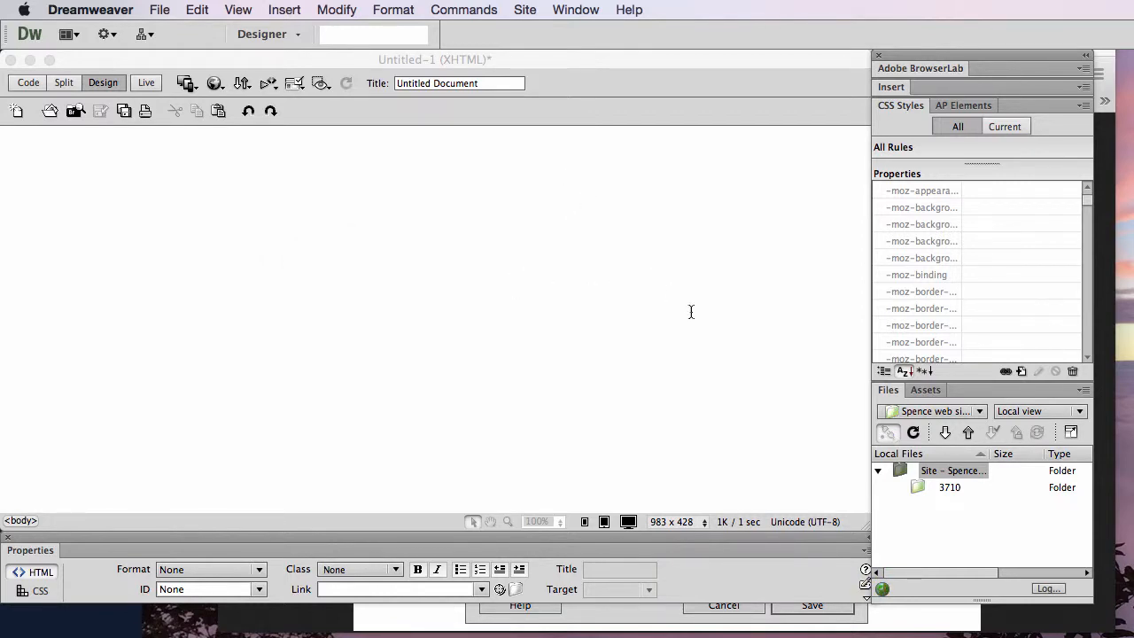